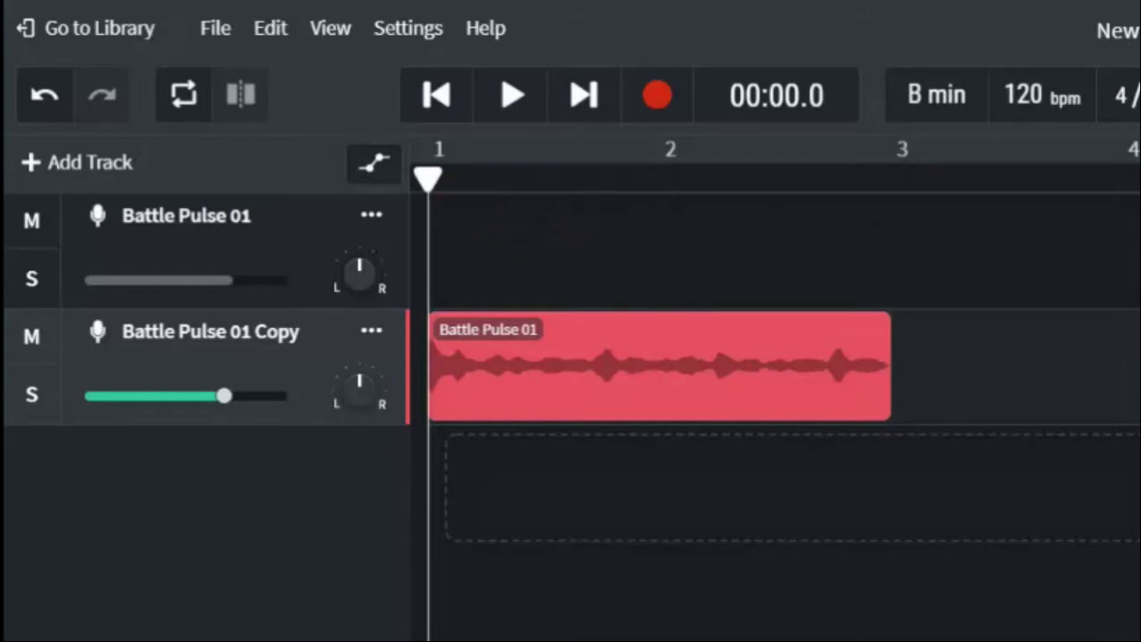
Step: Split the Battle Pulse 01 clip at bar 2 with Ctrl+E, then undo the split with Ctrl+Z
left_click_drag(506, 178, 594, 178)
left_click(647, 365)
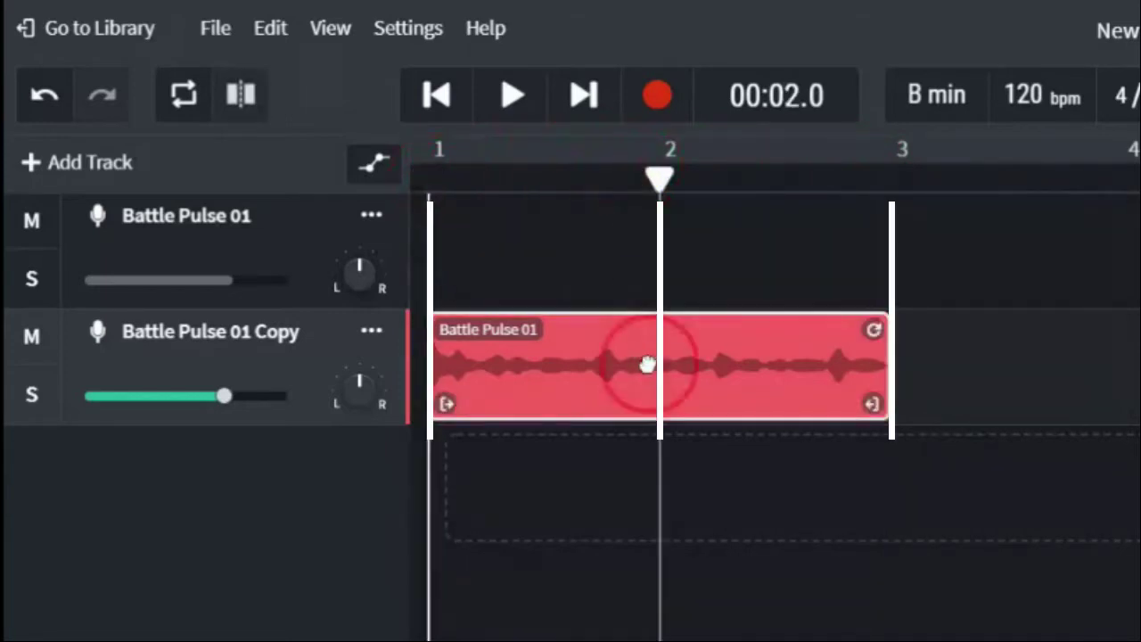
key("ctrl+e")
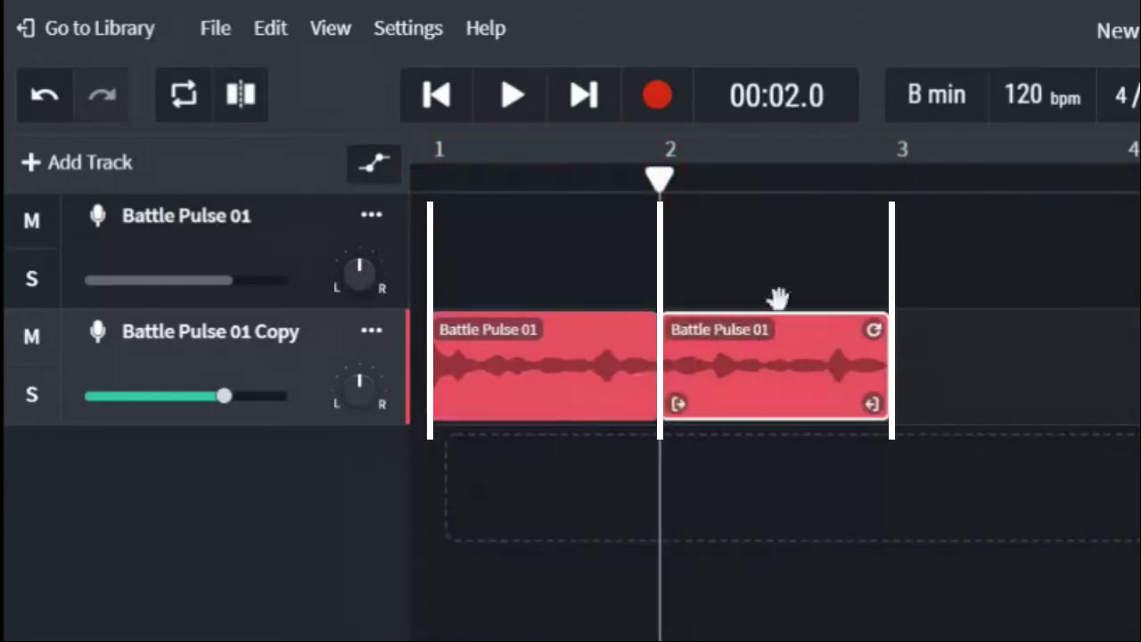
left_click_drag(669, 178, 713, 214)
key("ctrl+z")
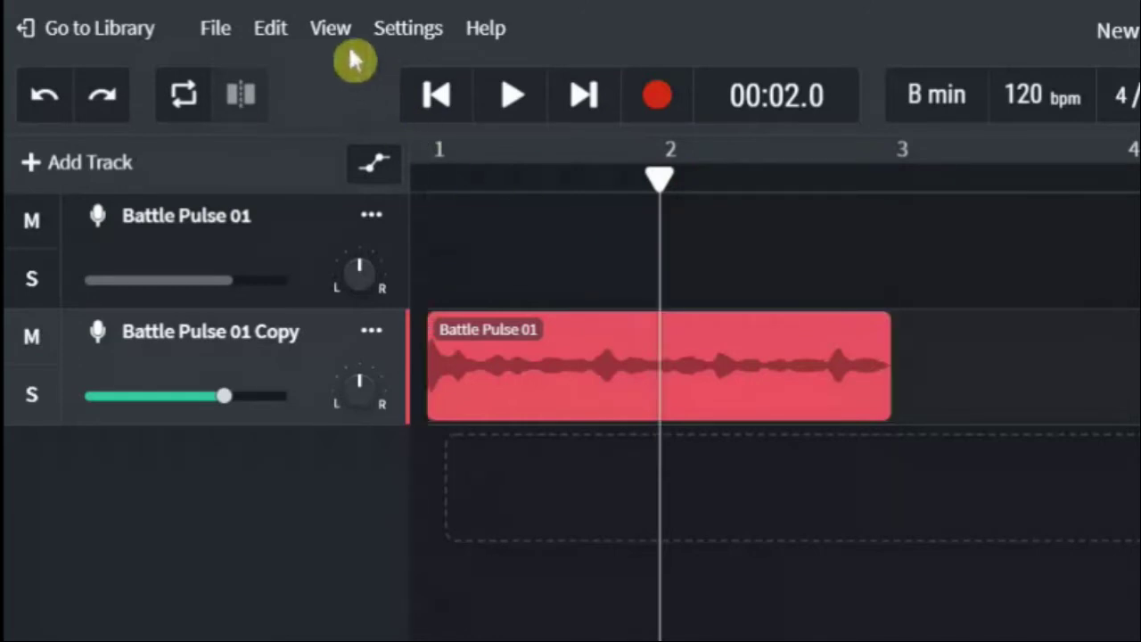
Step: Set the grid size to 1/2 and return the playhead to bar 1
left_click(330, 28)
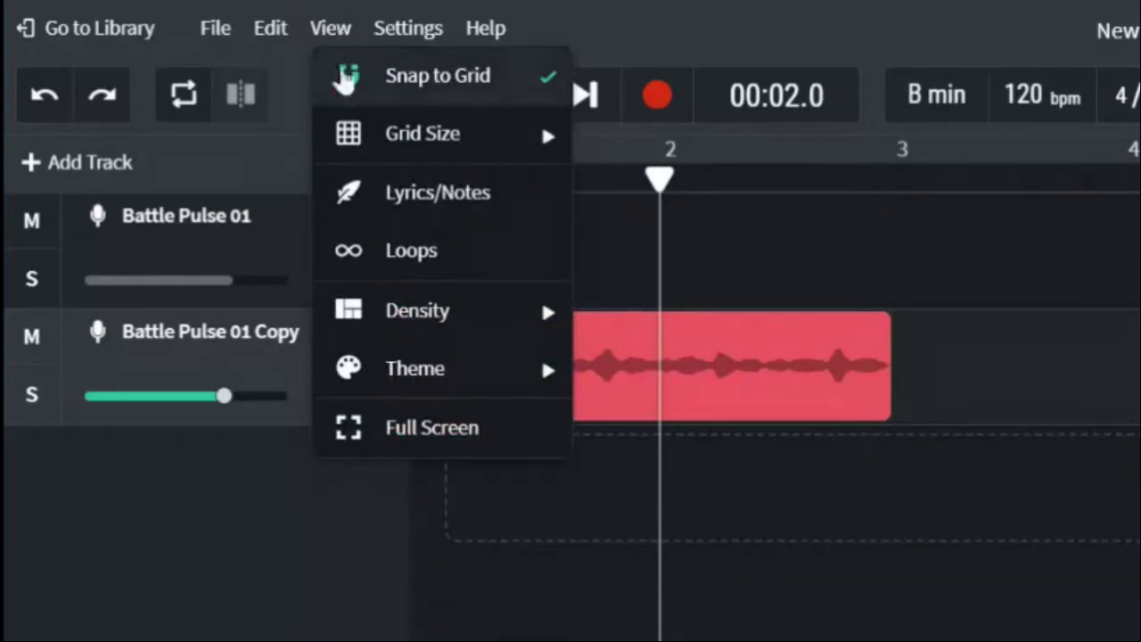
mouse_move(433, 143)
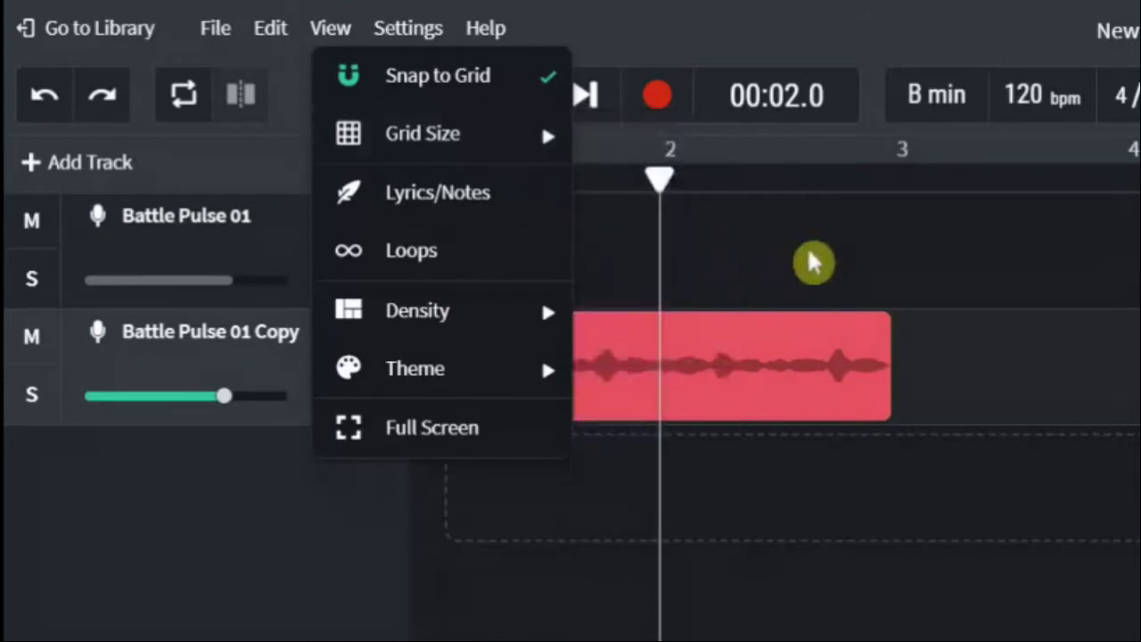
left_click(683, 179)
left_click_drag(660, 178, 437, 180)
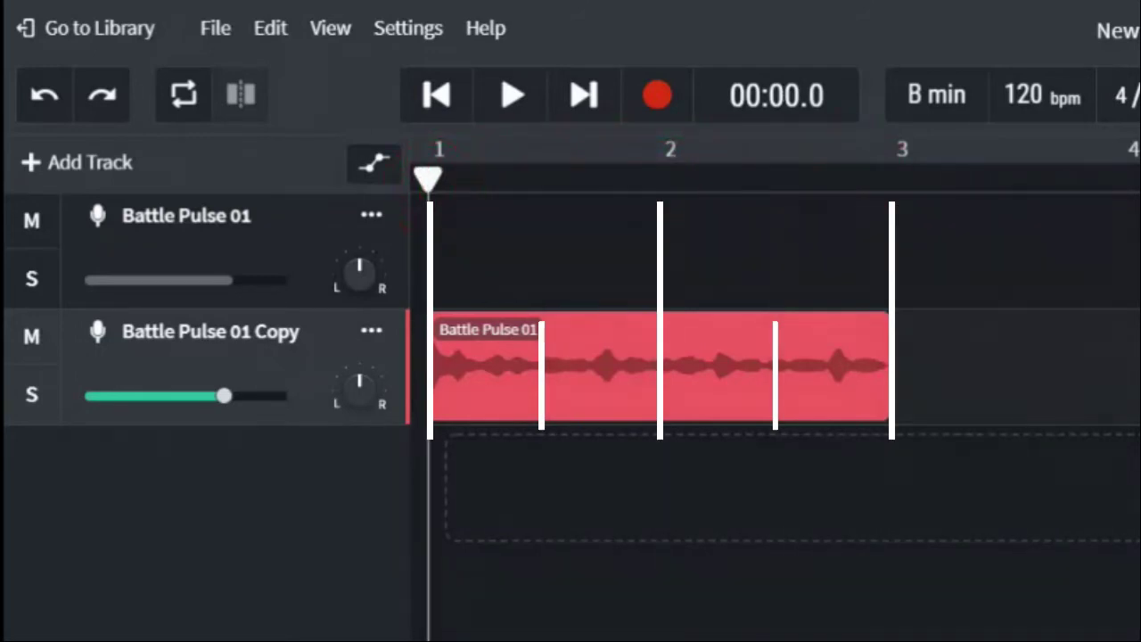
Step: Split the Battle Pulse 01 clip at bars 1.5, 2 and 2.5
left_click_drag(472, 184, 537, 326)
left_click(562, 358)
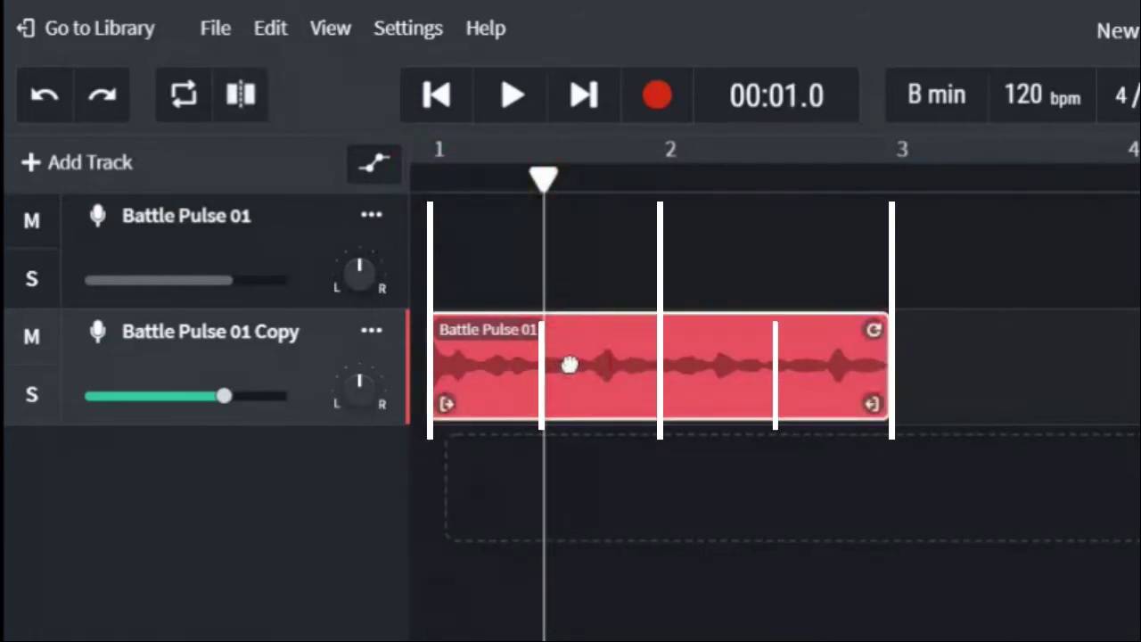
key("ctrl+e")
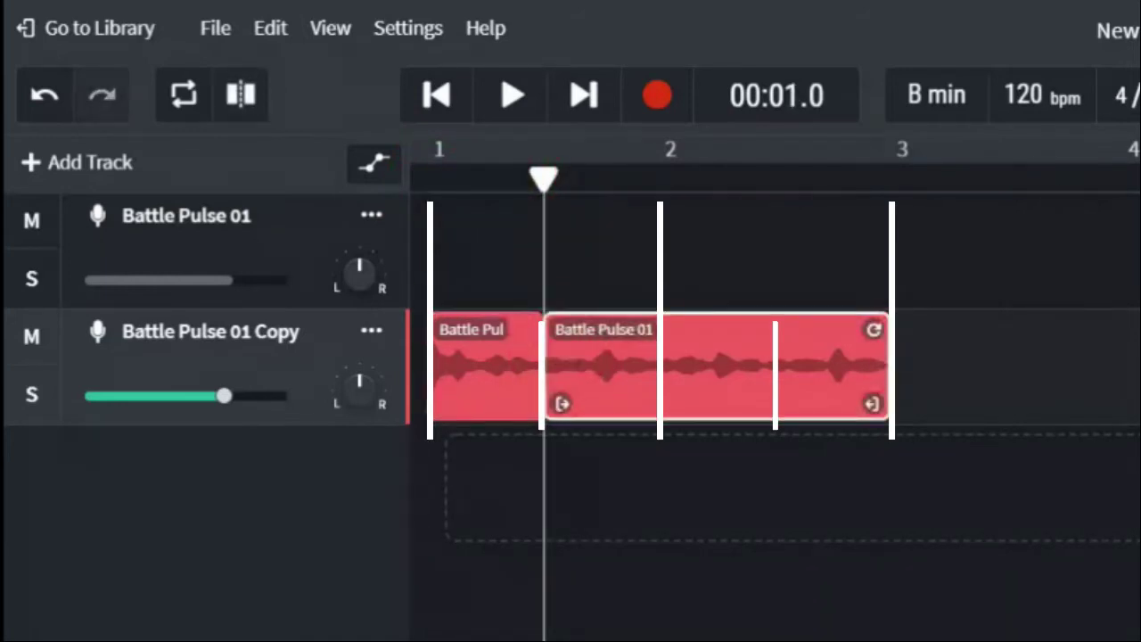
left_click(642, 177)
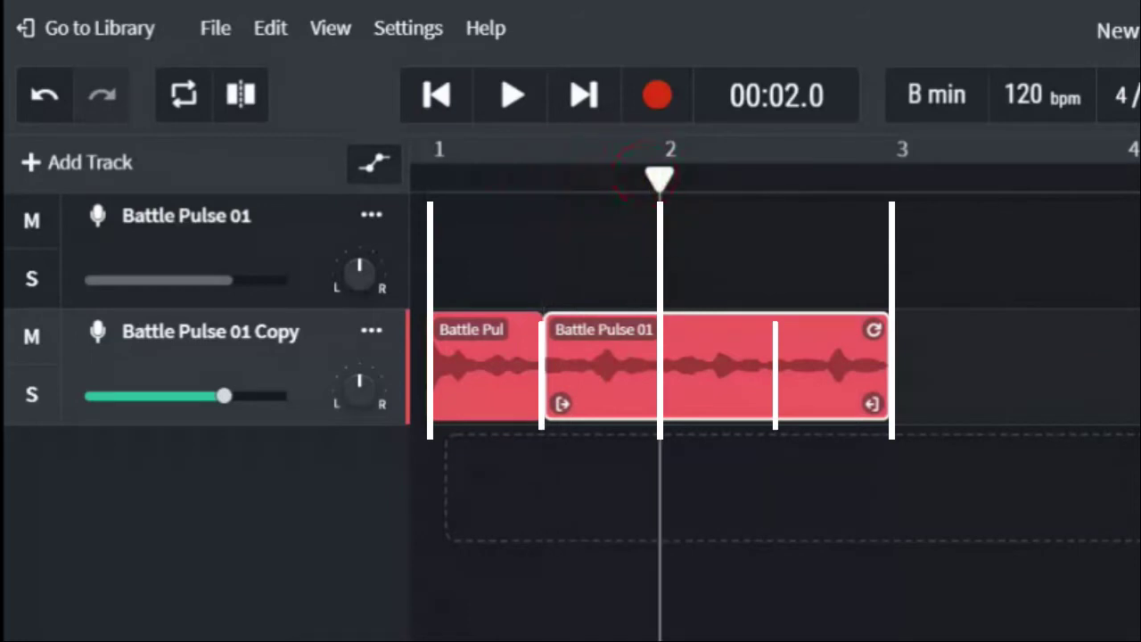
key("ctrl+e")
left_click_drag(713, 186, 775, 180)
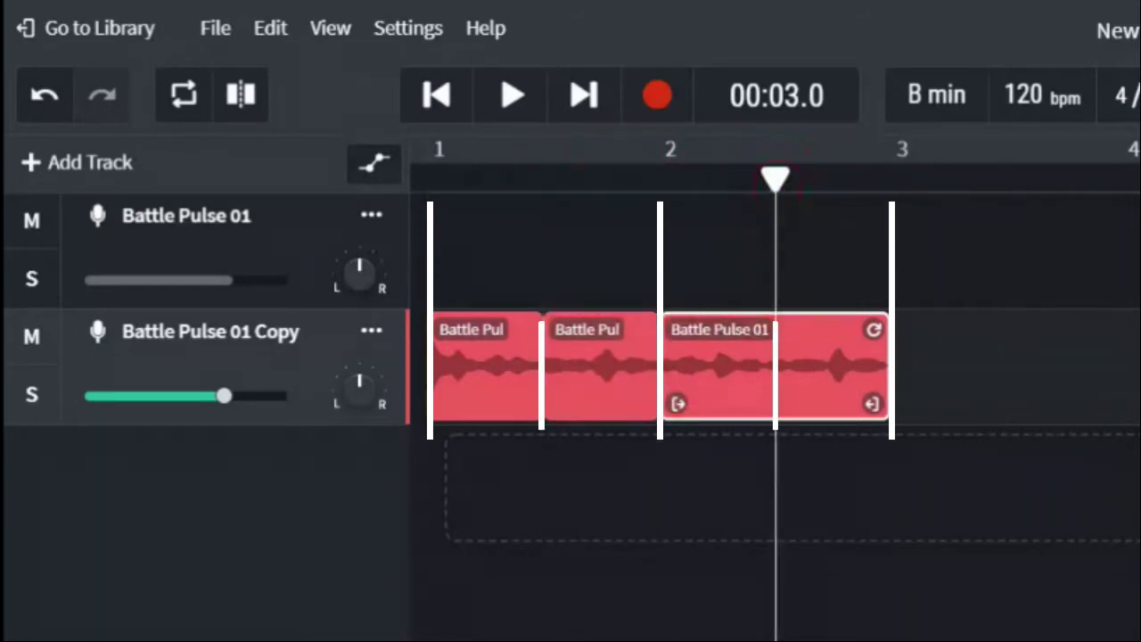
key("ctrl+e")
Step: Undo all three splits and return the playhead to the start
key("ctrl+z")
key("ctrl+z")
key("ctrl+z")
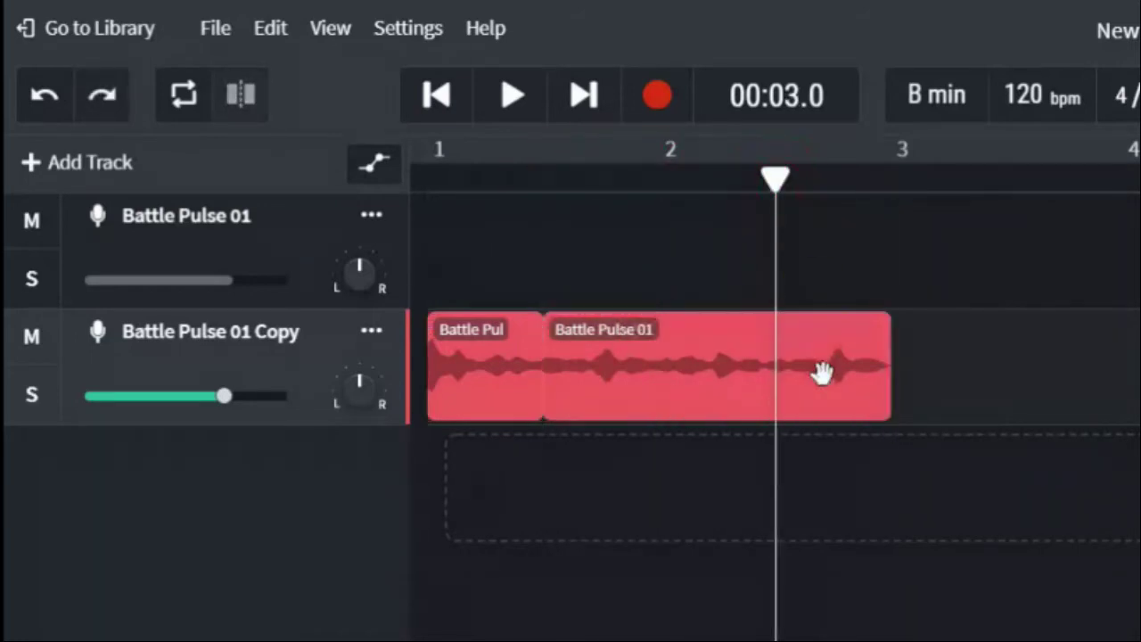
left_click(756, 181)
left_click_drag(756, 180, 383, 184)
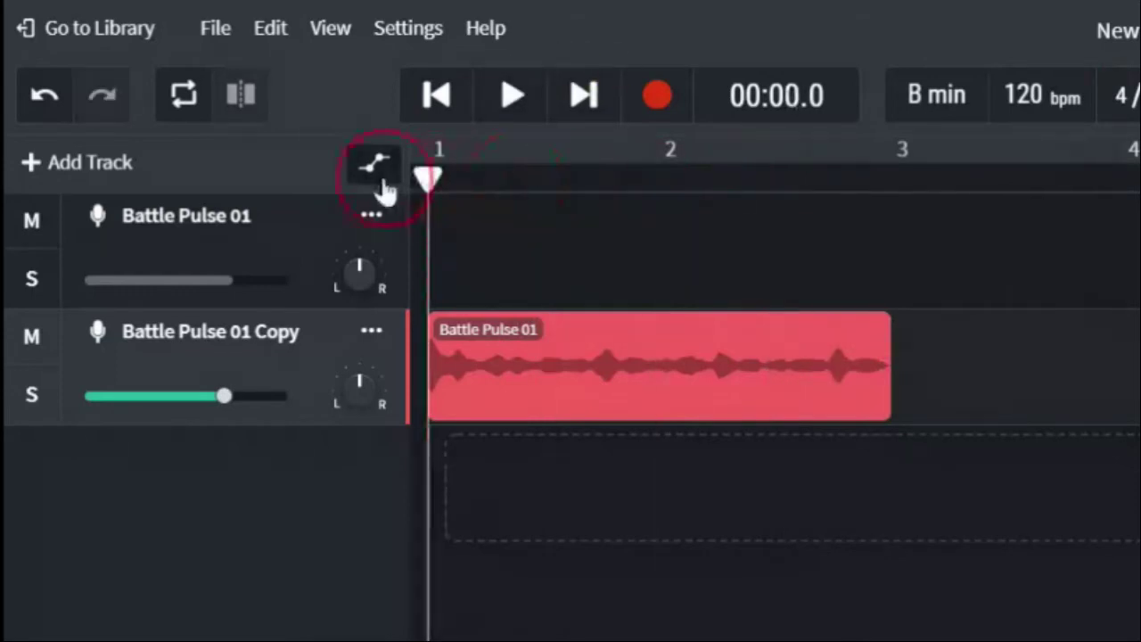
left_click(326, 29)
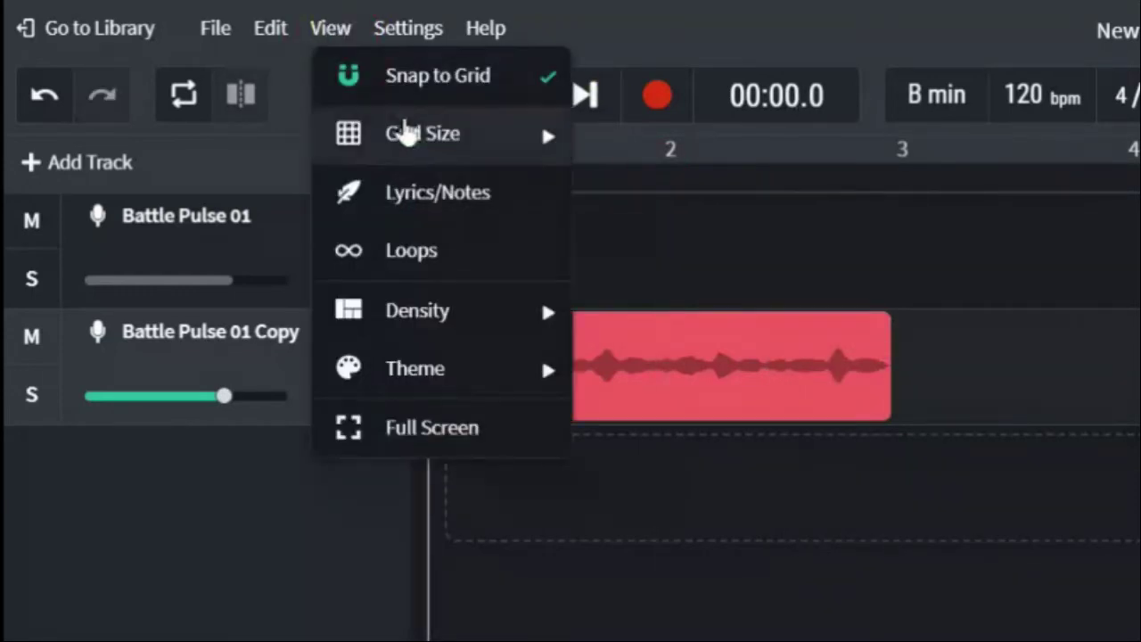
Step: Set the grid to 1/4, move the playhead to bar 2, then change the grid to 1/8
mouse_move(410, 133)
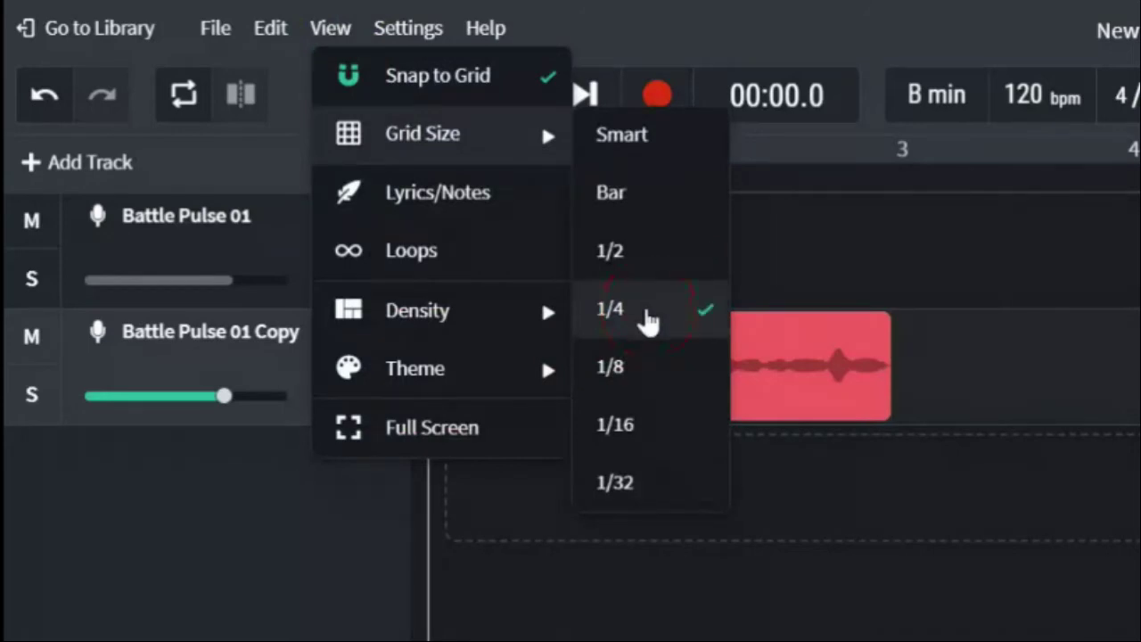
left_click(657, 222)
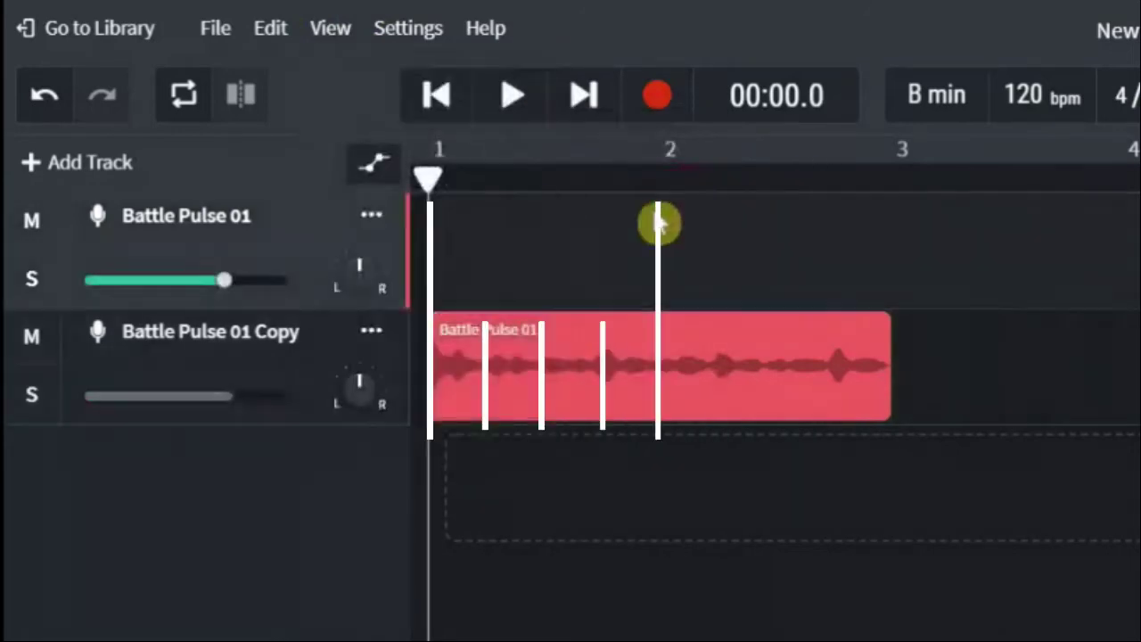
left_click_drag(430, 178, 894, 183)
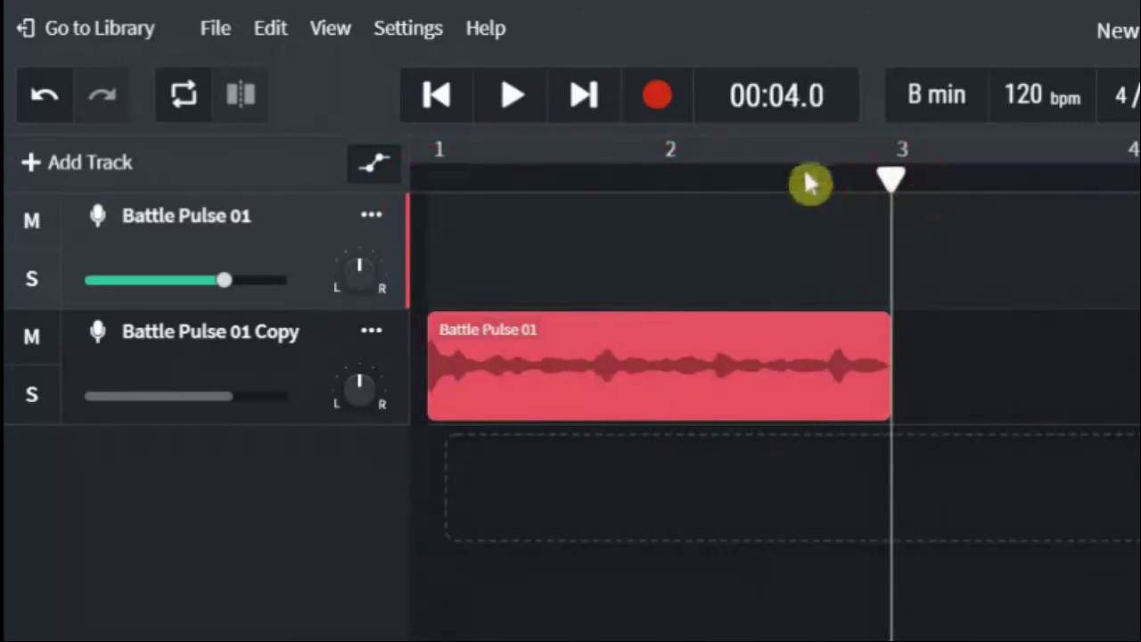
left_click(349, 43)
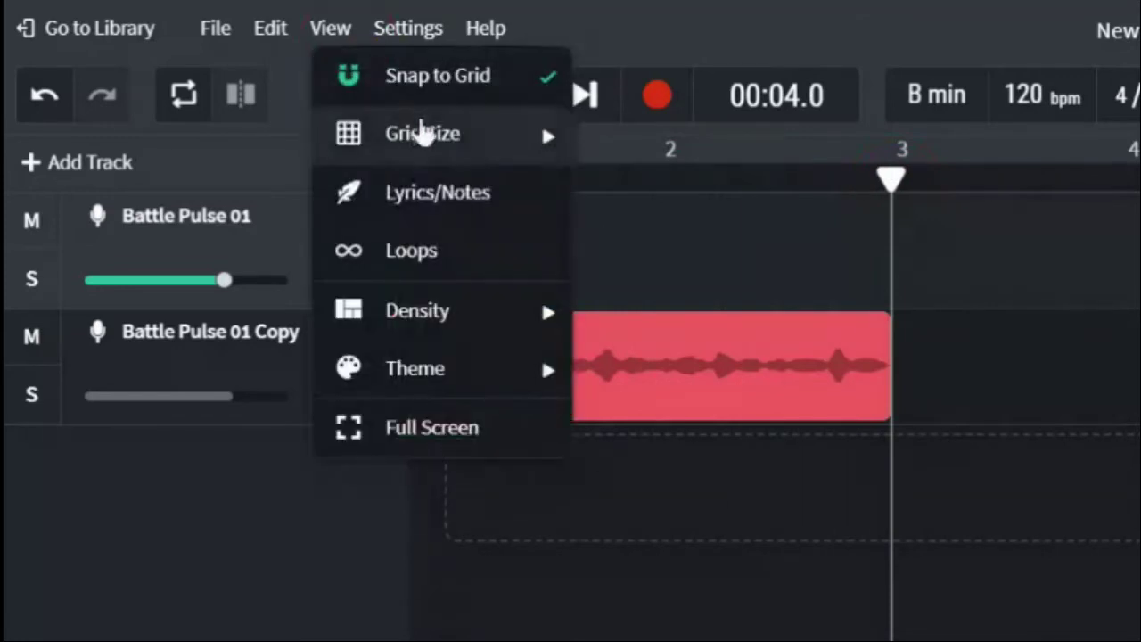
mouse_move(436, 138)
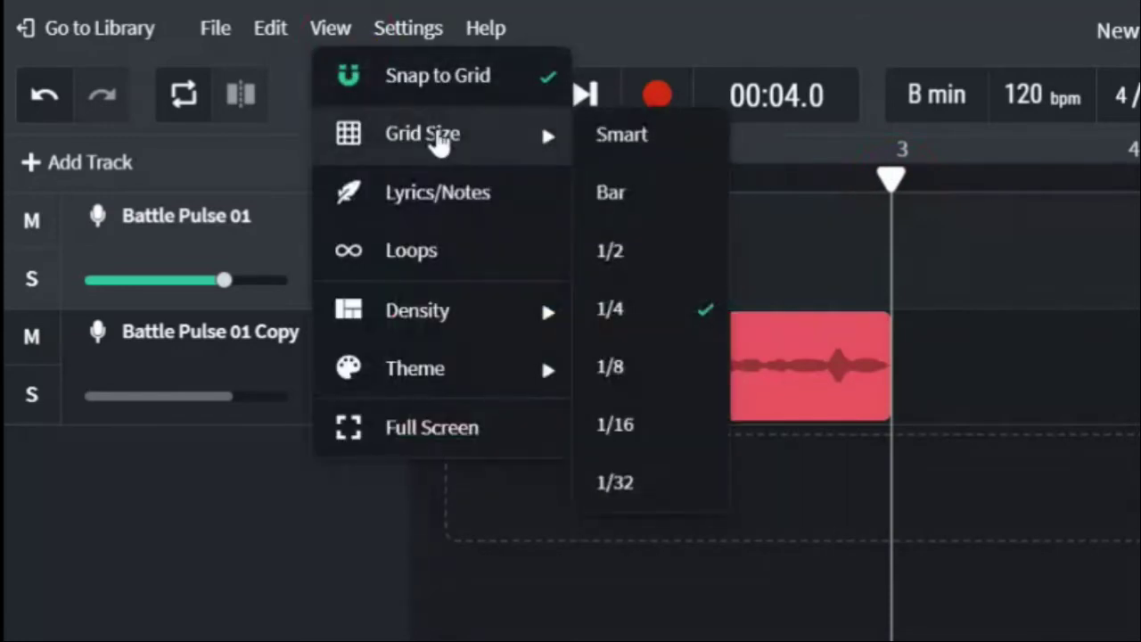
left_click(668, 374)
Step: Split the copy-track Battle Pulse 01 clip at 00:03.5 and again at 00:03.3
left_click_drag(892, 181, 834, 187)
left_click(835, 205)
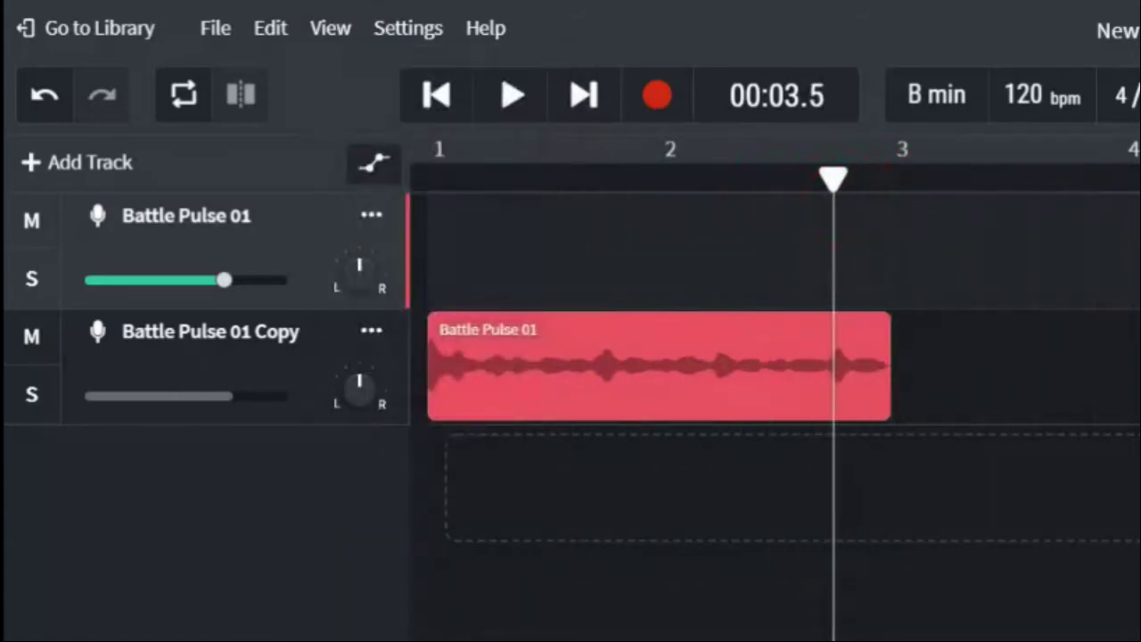
left_click(852, 383)
key("ctrl+e")
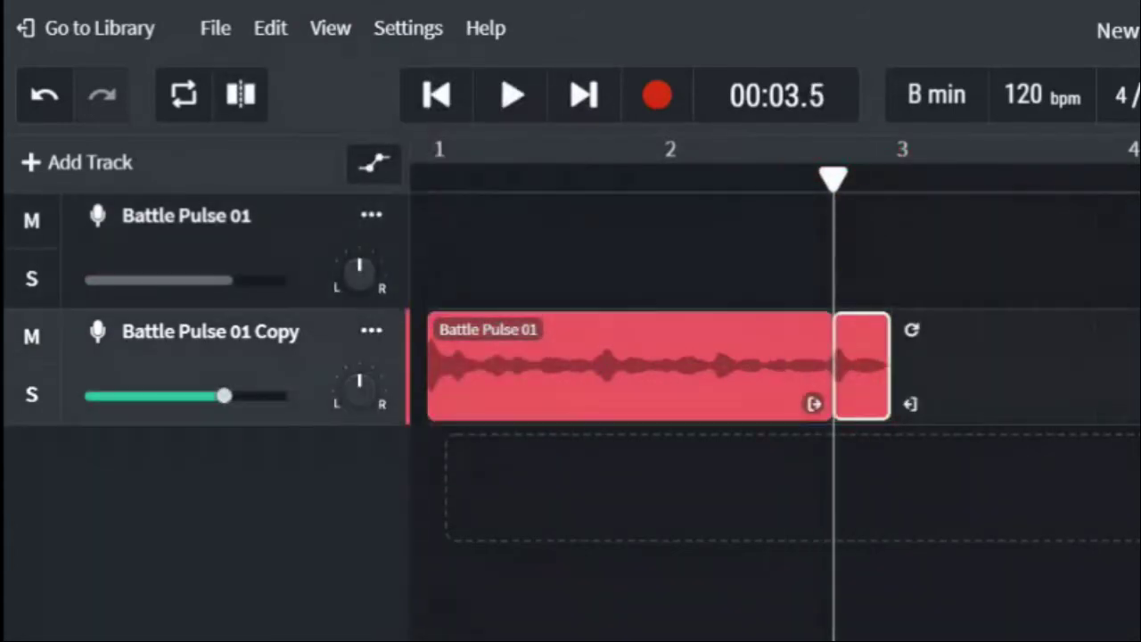
left_click(805, 181)
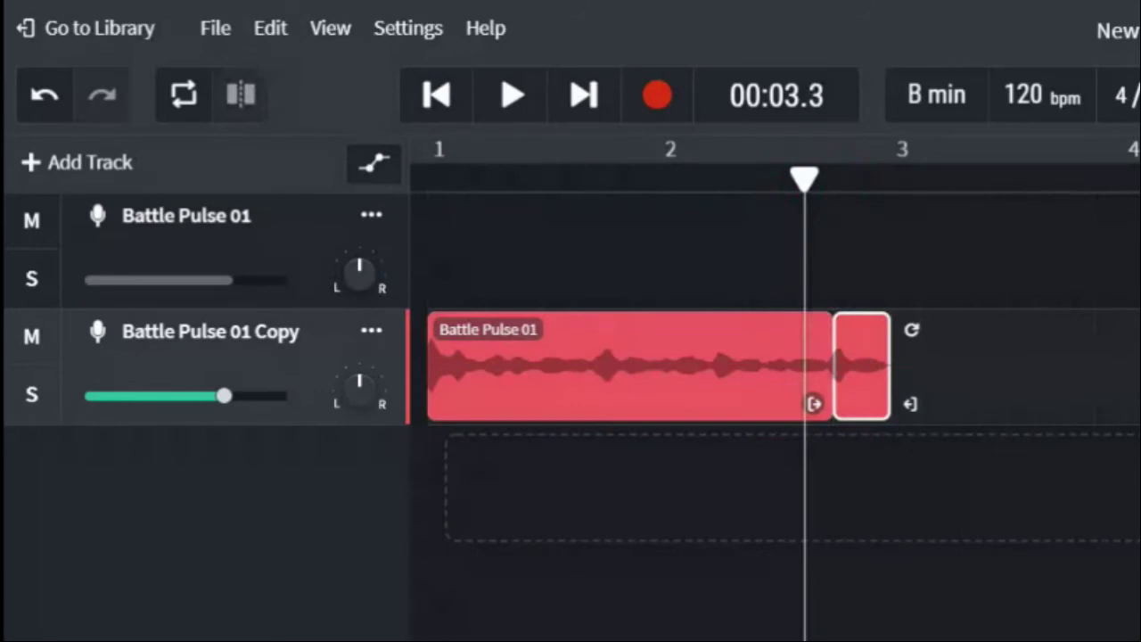
left_click(790, 369)
key("ctrl+e")
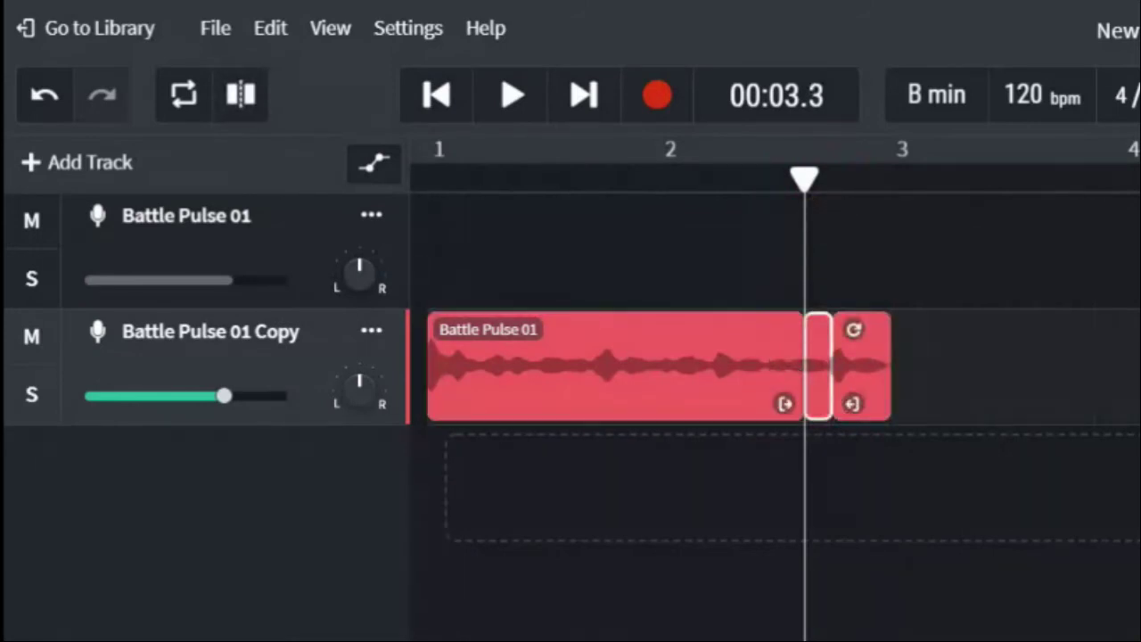
Step: Set the grid size to 1/16 and move the playhead back to about 00:02.9
left_click(328, 29)
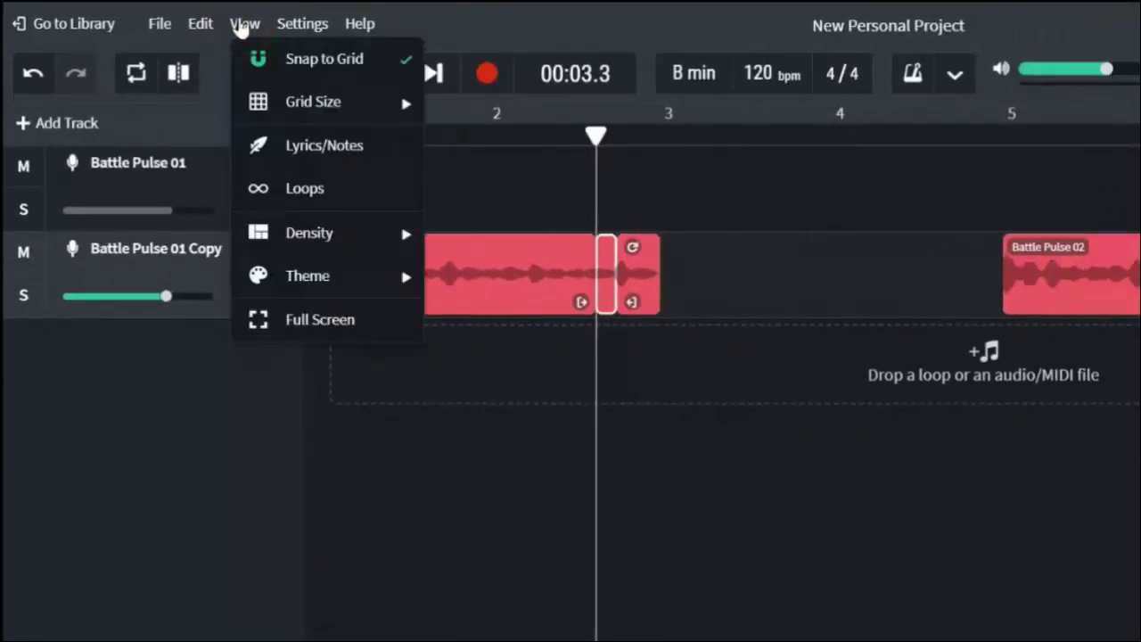
mouse_move(326, 107)
left_click(499, 322)
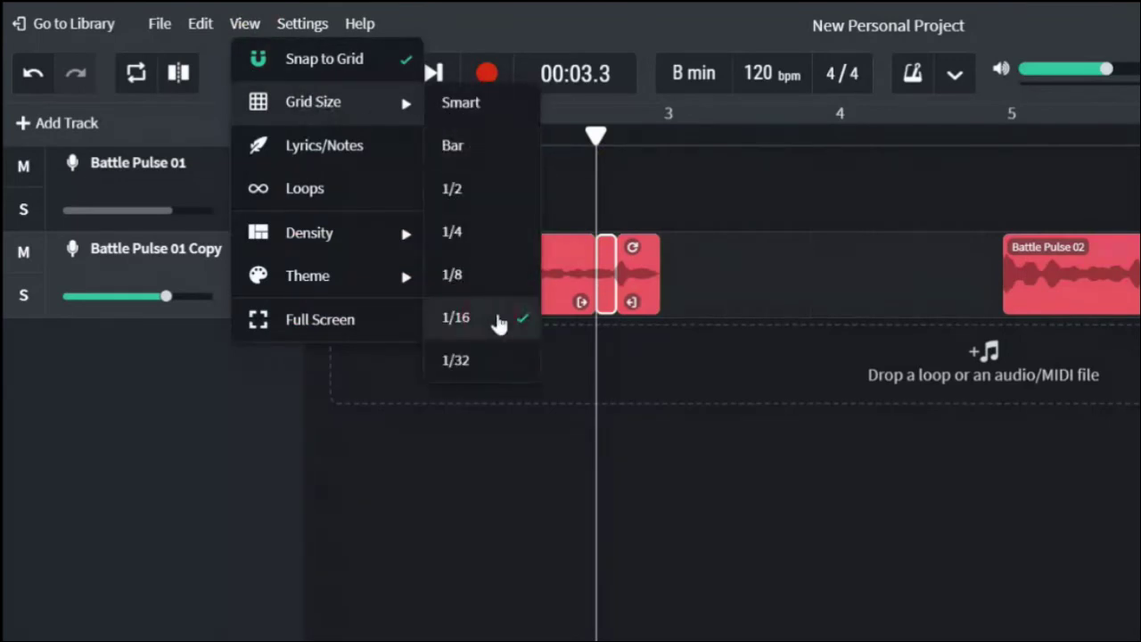
left_click_drag(595, 138, 564, 140)
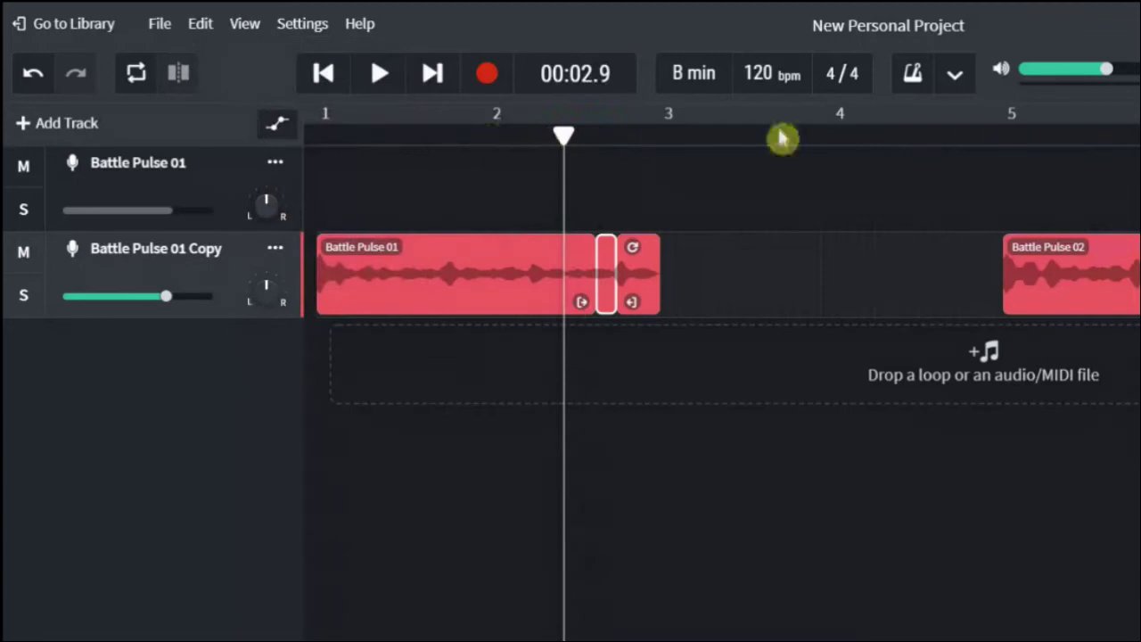
Step: Zoom the timeline in and place the playhead just after the start of bar 1
key("ctrl+plus")
key("ctrl+plus")
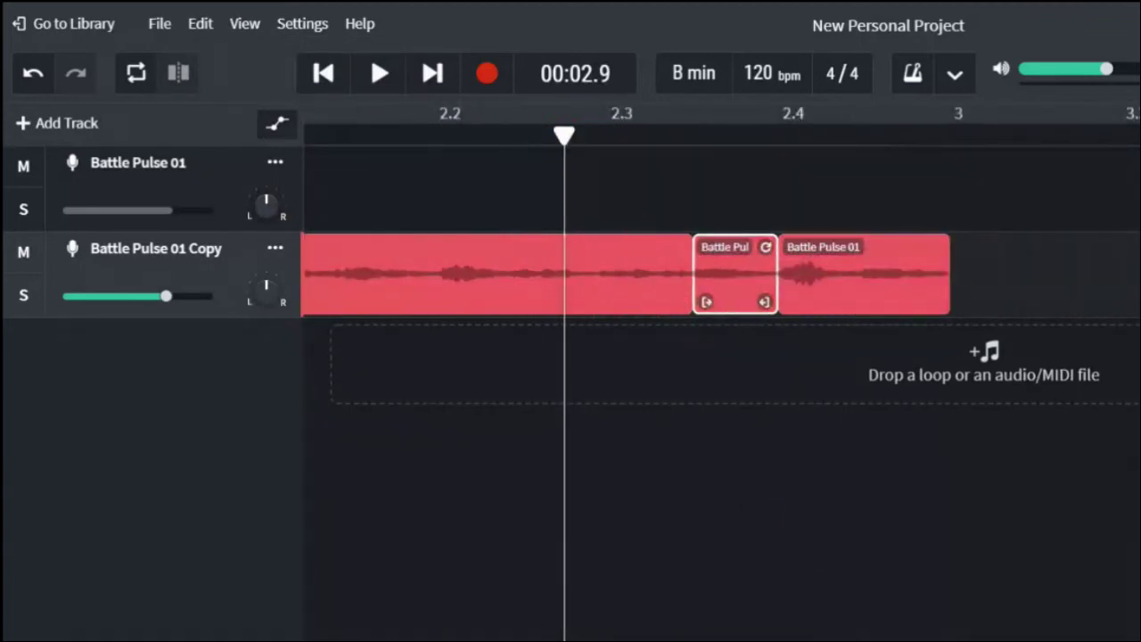
scroll(722, 357, "left", 5)
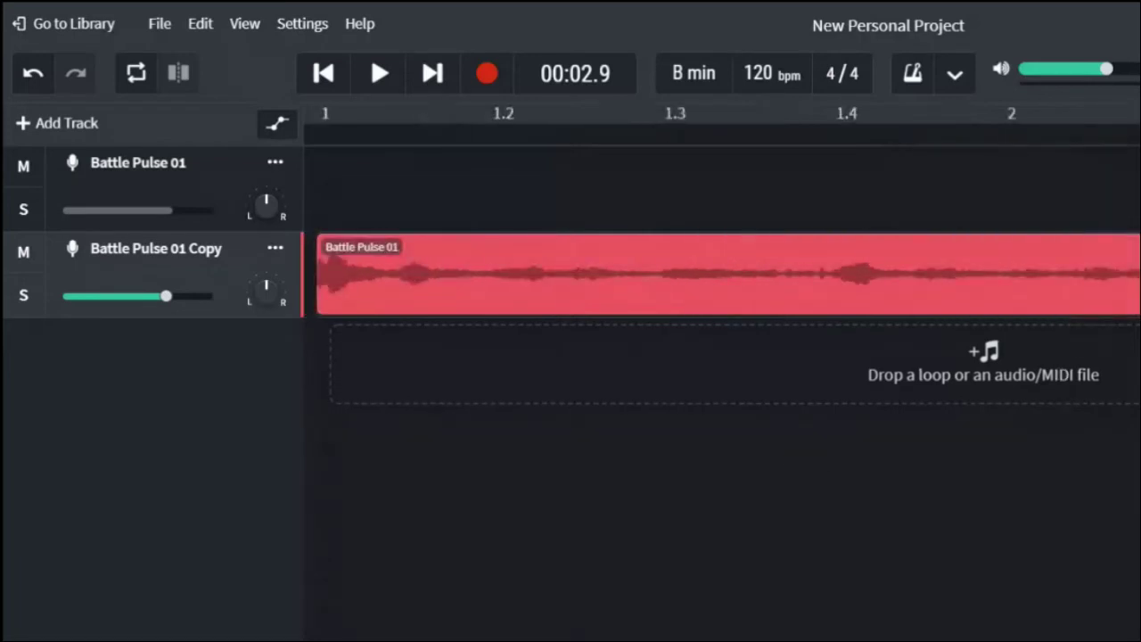
left_click_drag(699, 138, 370, 156)
Step: Split the Battle Pulse 01 clip at 00:00.1 and set the grid size to 1/32
left_click(449, 278)
key("ctrl+e")
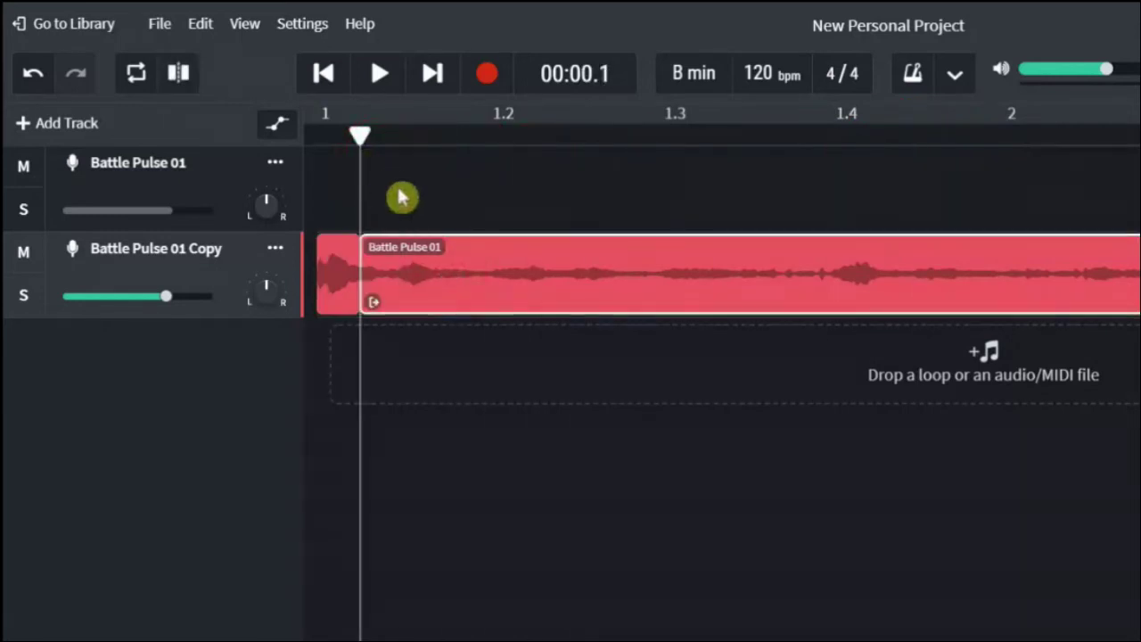
left_click(371, 138)
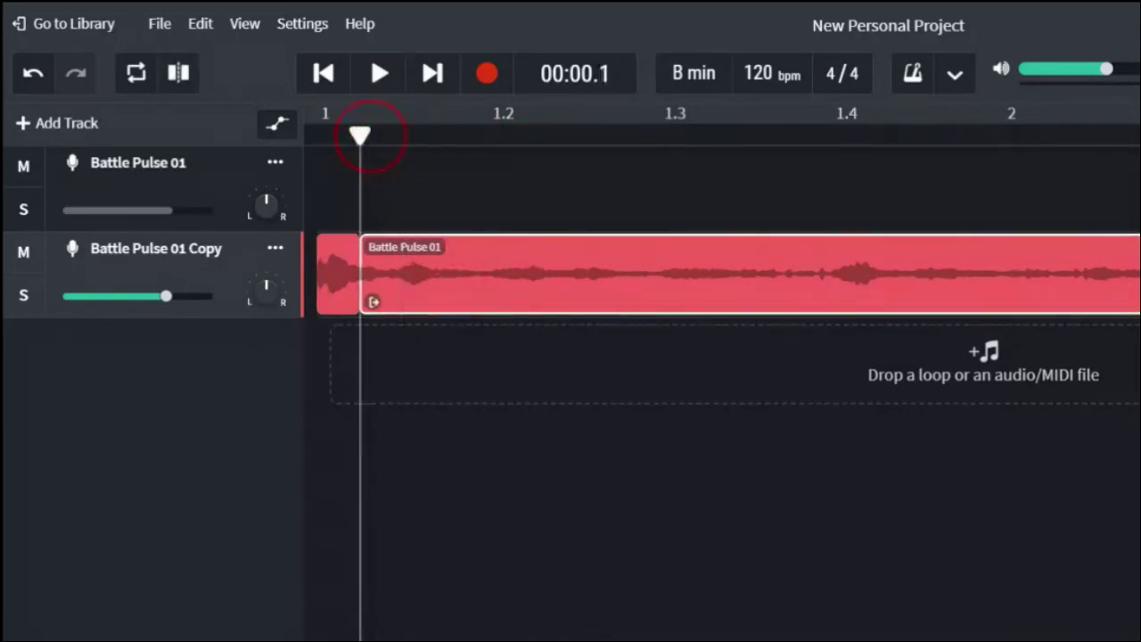
left_click(253, 28)
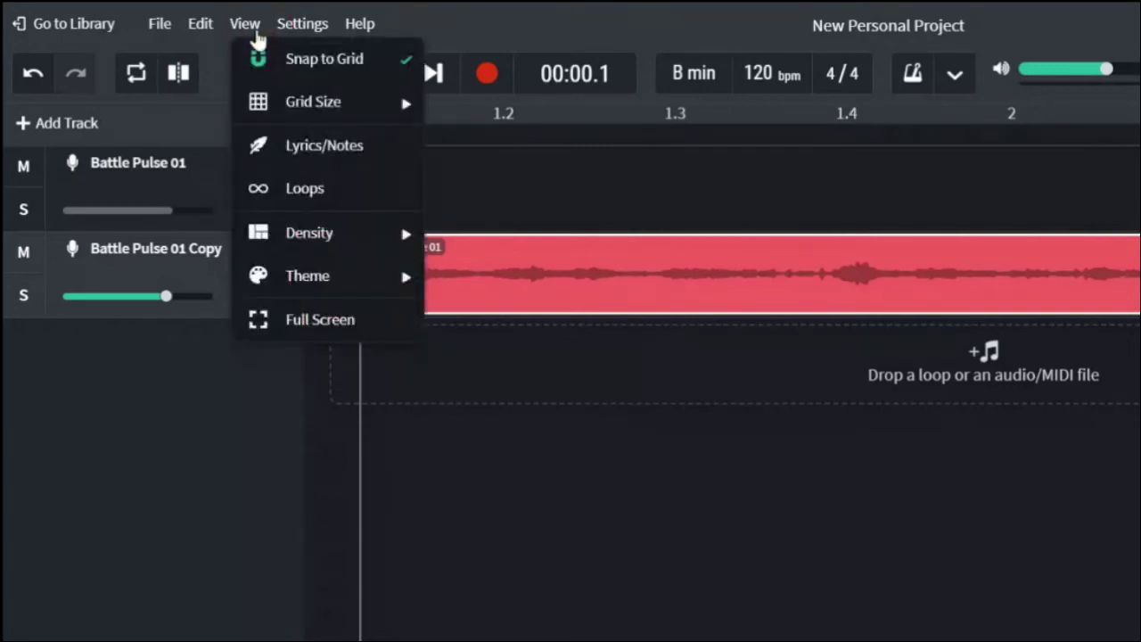
mouse_move(318, 102)
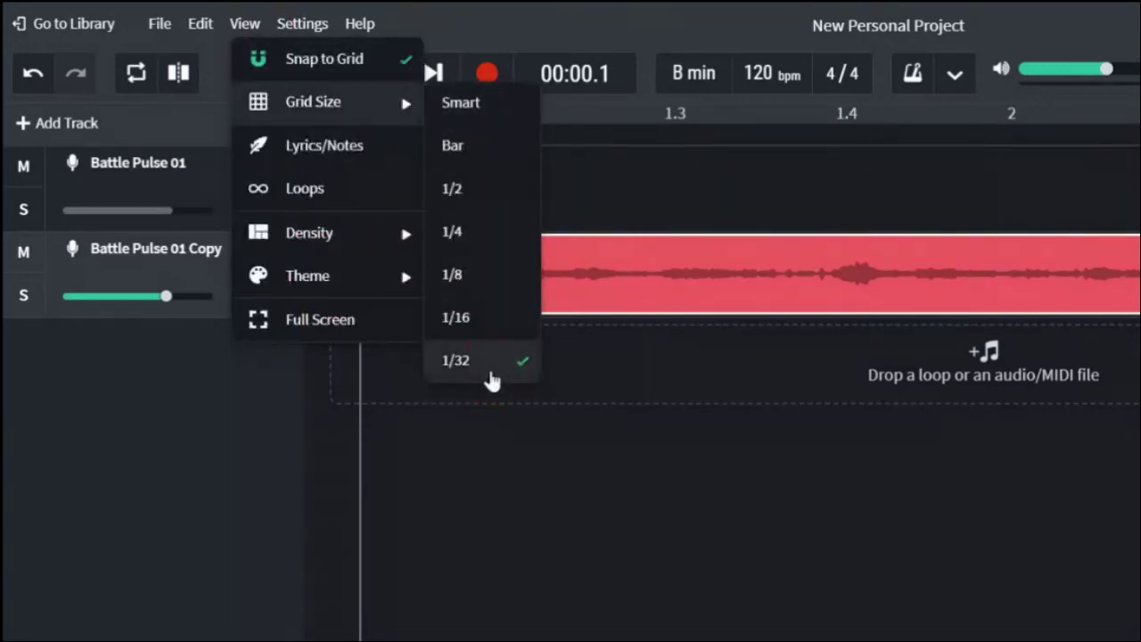
left_click(524, 187)
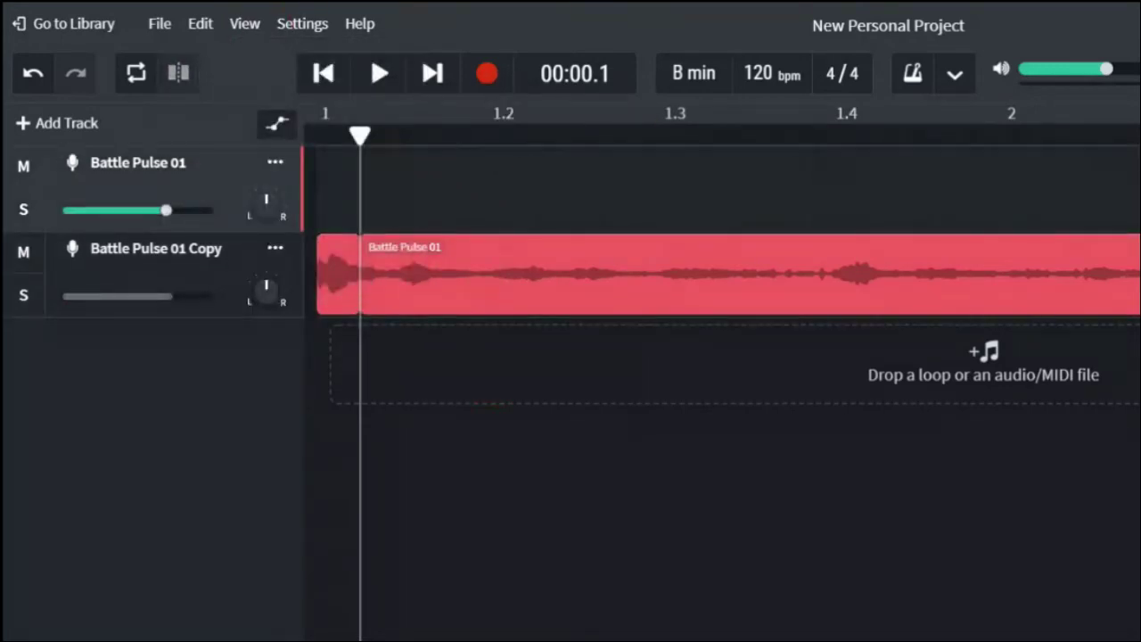
Step: Split again at 00:00.3, drag the small slice onto the top track, then undo it
left_click_drag(359, 134, 382, 134)
left_click(412, 272)
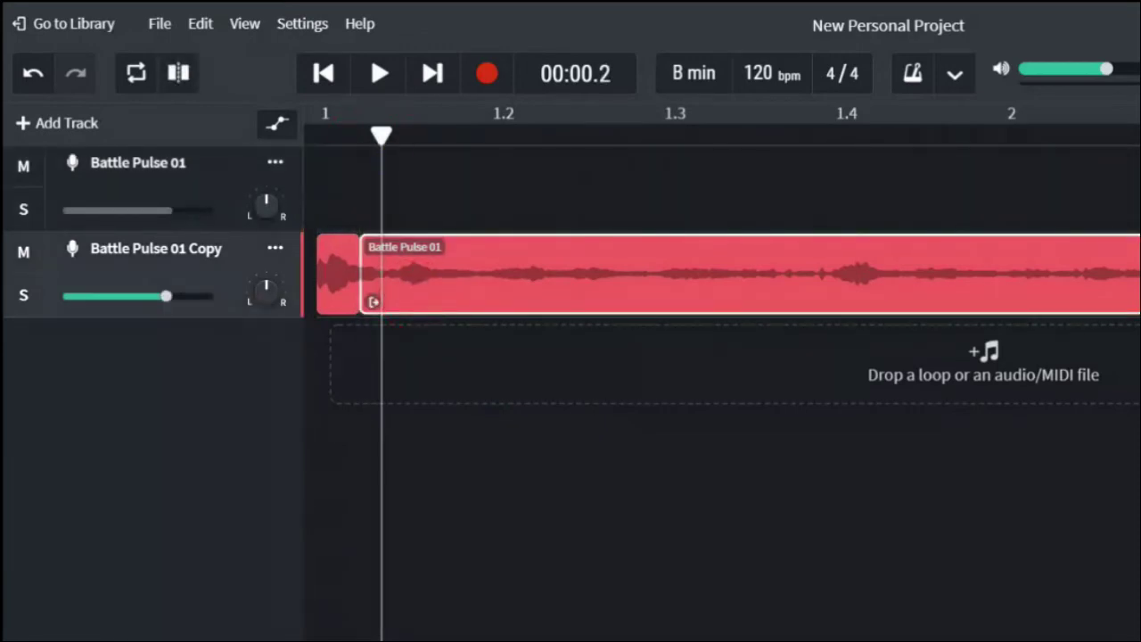
left_click_drag(381, 135, 401, 134)
key("ctrl+e")
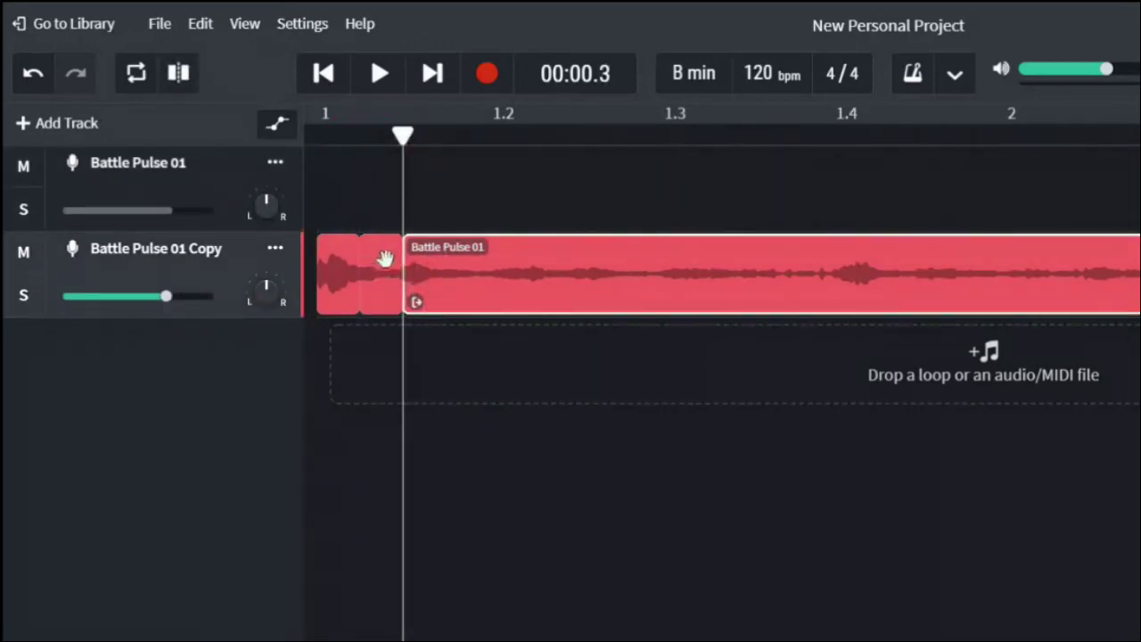
mouse_move(384, 257)
left_mouse_down()
mouse_move(383, 190)
mouse_move(443, 198)
mouse_move(382, 196)
mouse_move(383, 273)
left_mouse_up()
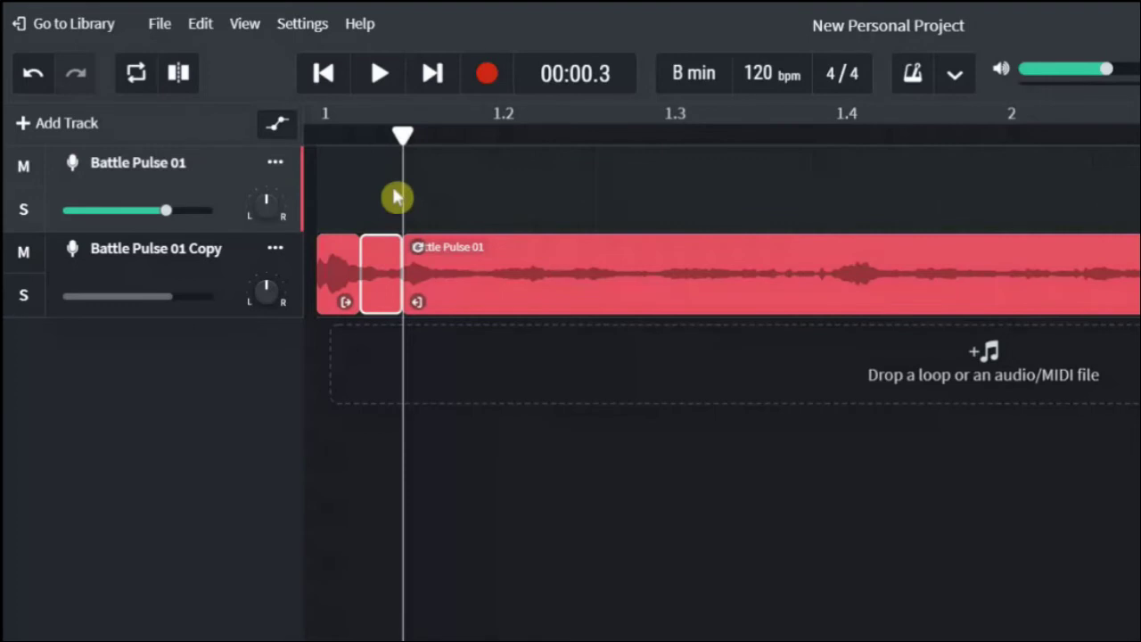
key("ctrl+z")
key("ctrl+z")
key("ctrl+z")
key("ctrl+z")
key("ctrl+z")
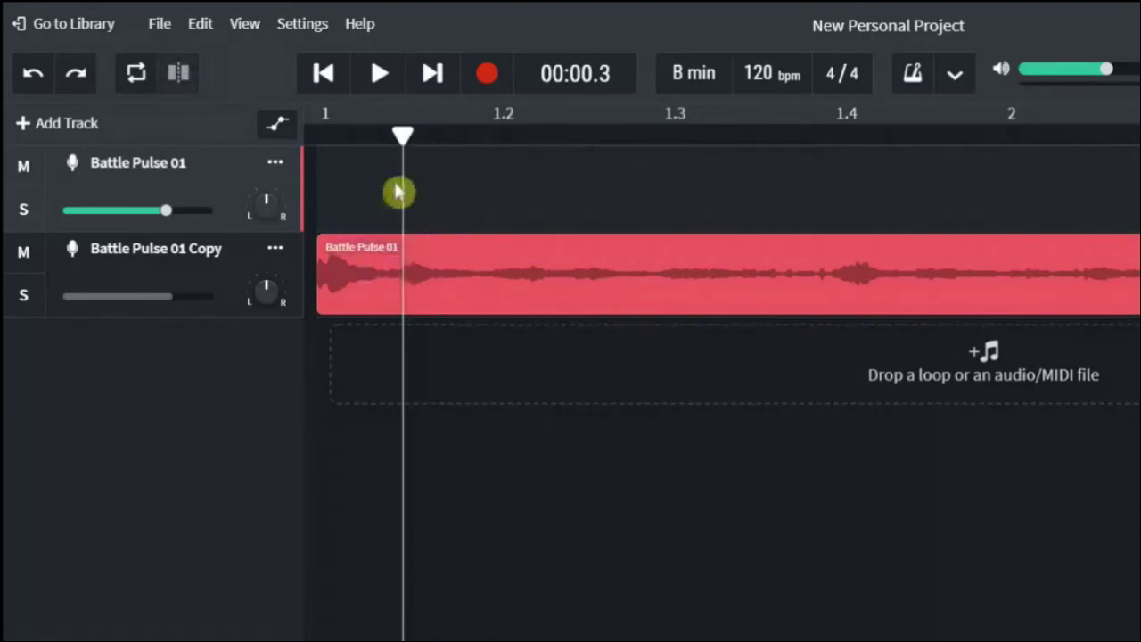
Step: Rewind the playhead to 00:00.0, turn Snap to Grid off, and place a short Battle Pulse 01 slice on the top track
left_click_drag(402, 135, 317, 134)
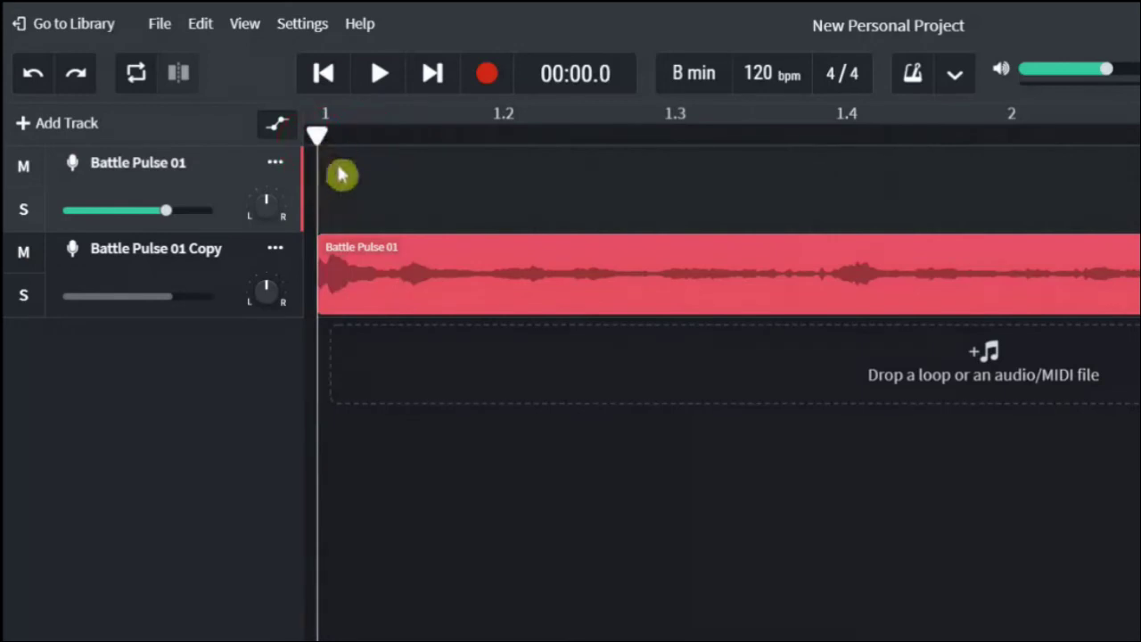
left_click(245, 25)
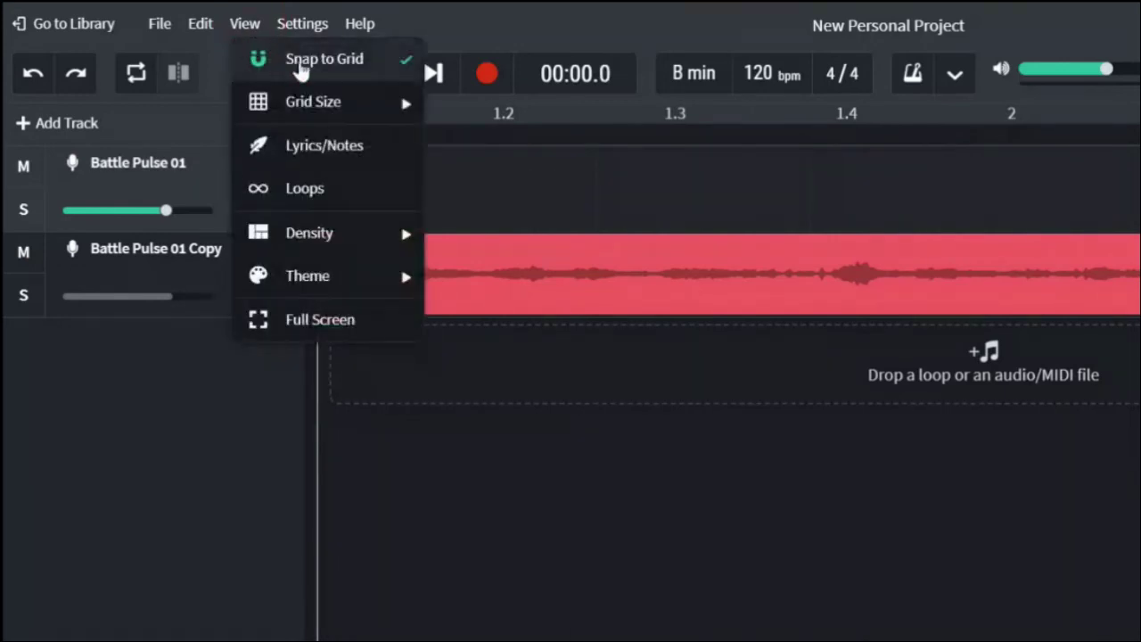
left_click(367, 78)
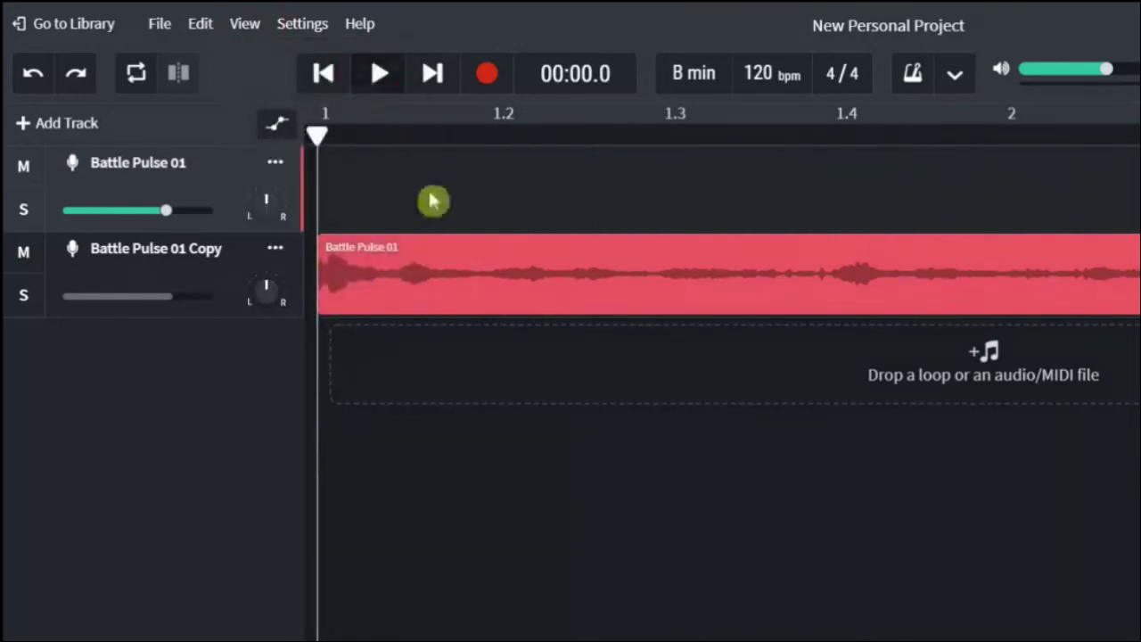
left_click_drag(1014, 191, 566, 200)
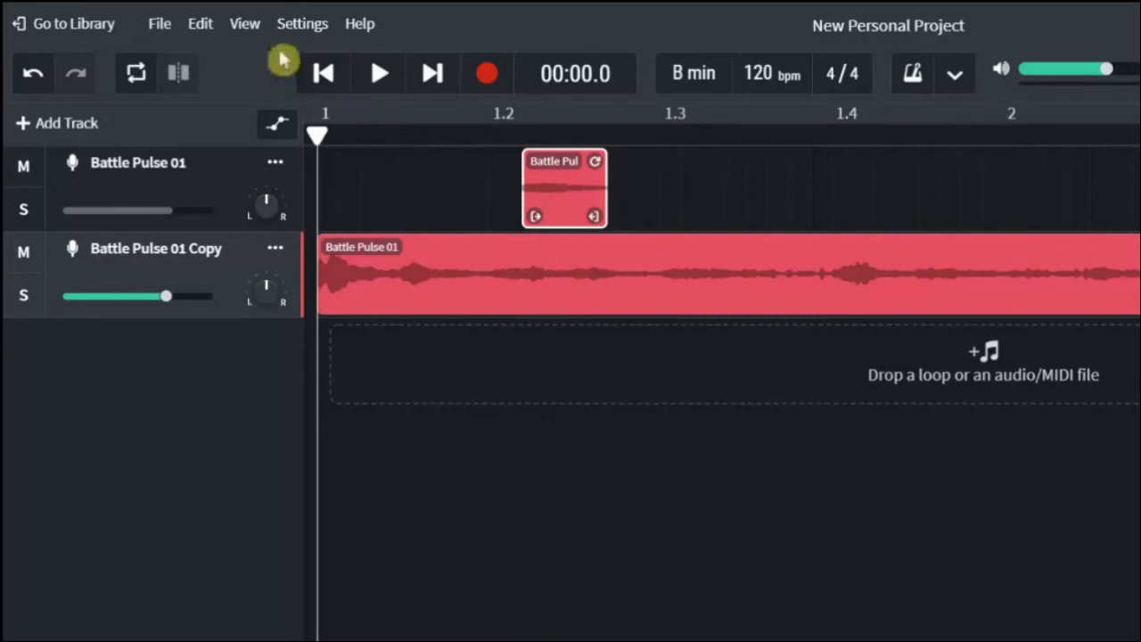
Step: Turn Snap to Grid back on, slide the top-track slice, then delete it
left_click(248, 23)
left_click(278, 54)
left_click(547, 169)
left_click_drag(546, 169, 729, 191)
key("Delete")
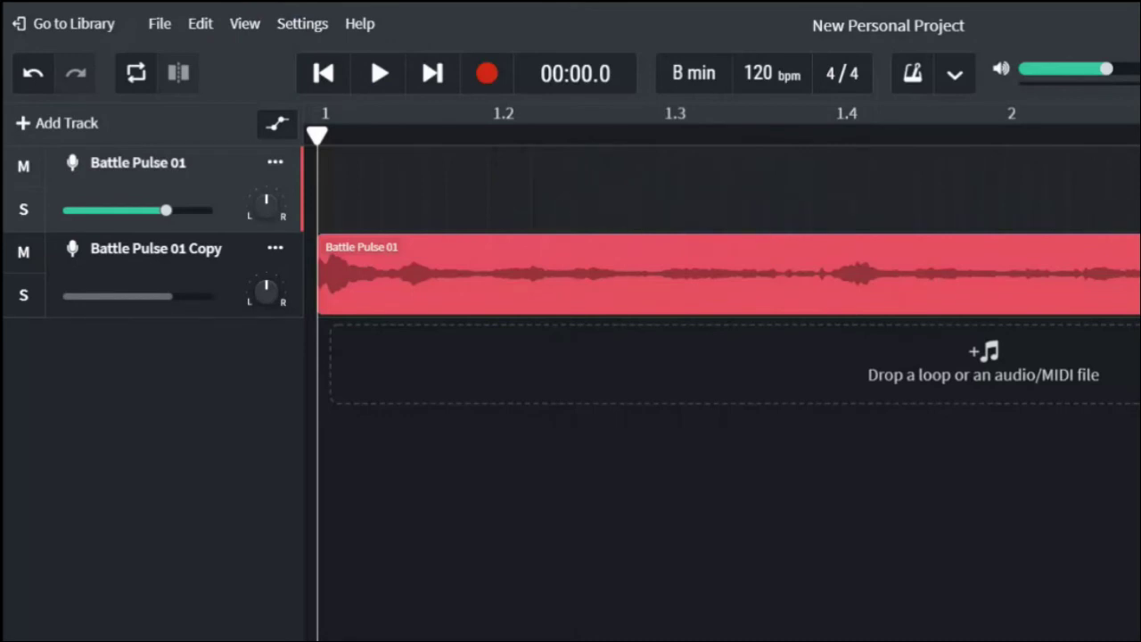
Step: Choose Smart under View > Grid Size, replacing the 1/32 grid
left_click(250, 25)
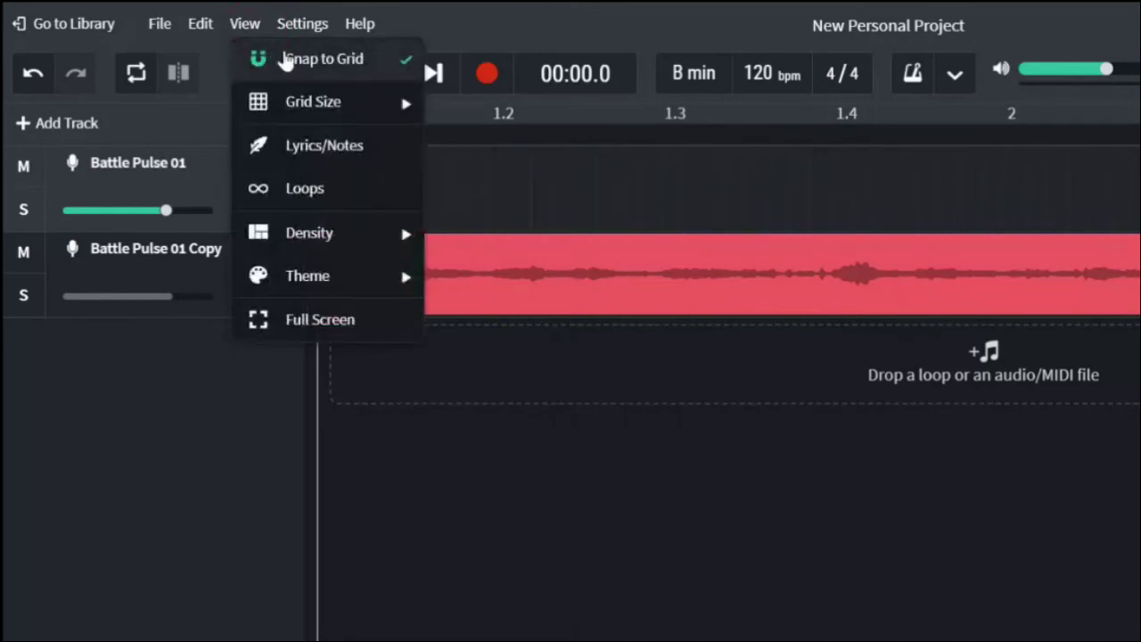
left_click(546, 187)
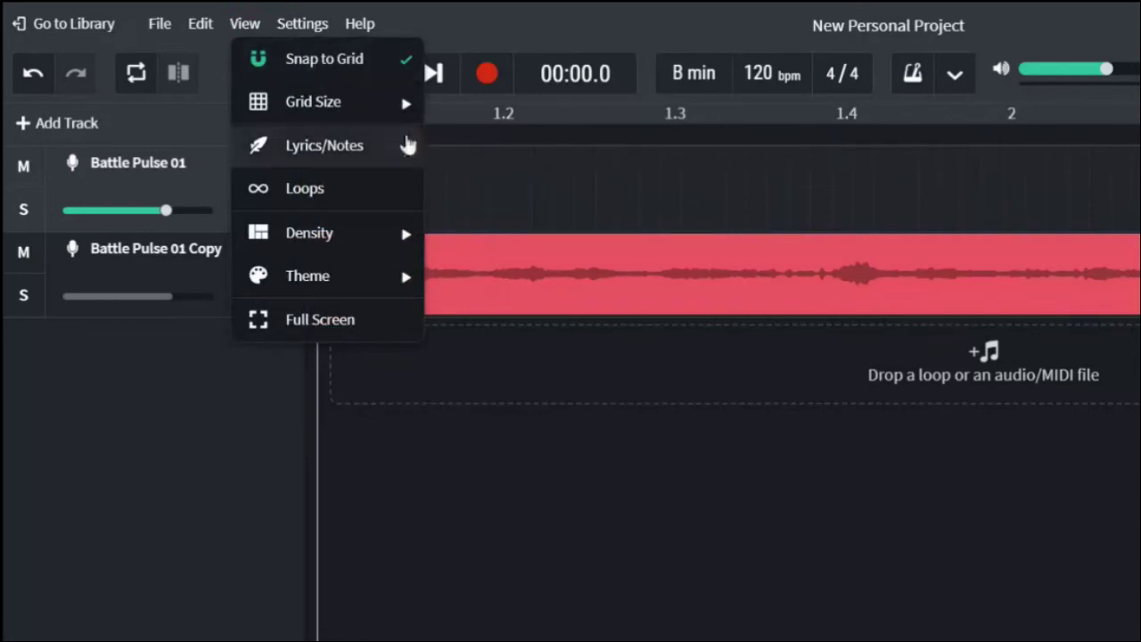
mouse_move(363, 120)
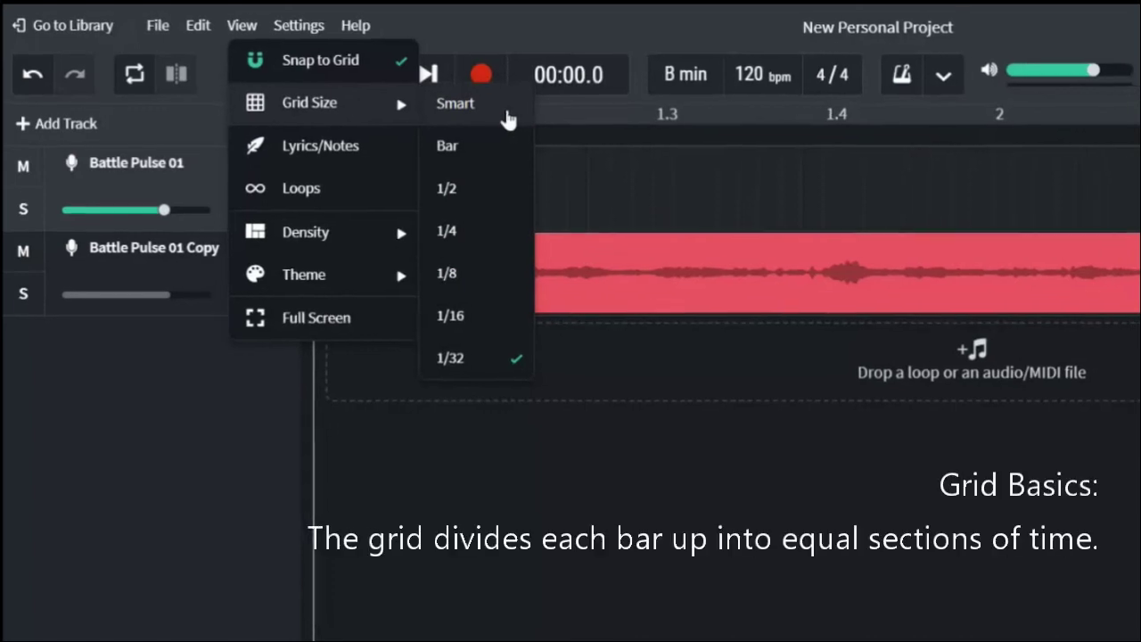
left_click(515, 118)
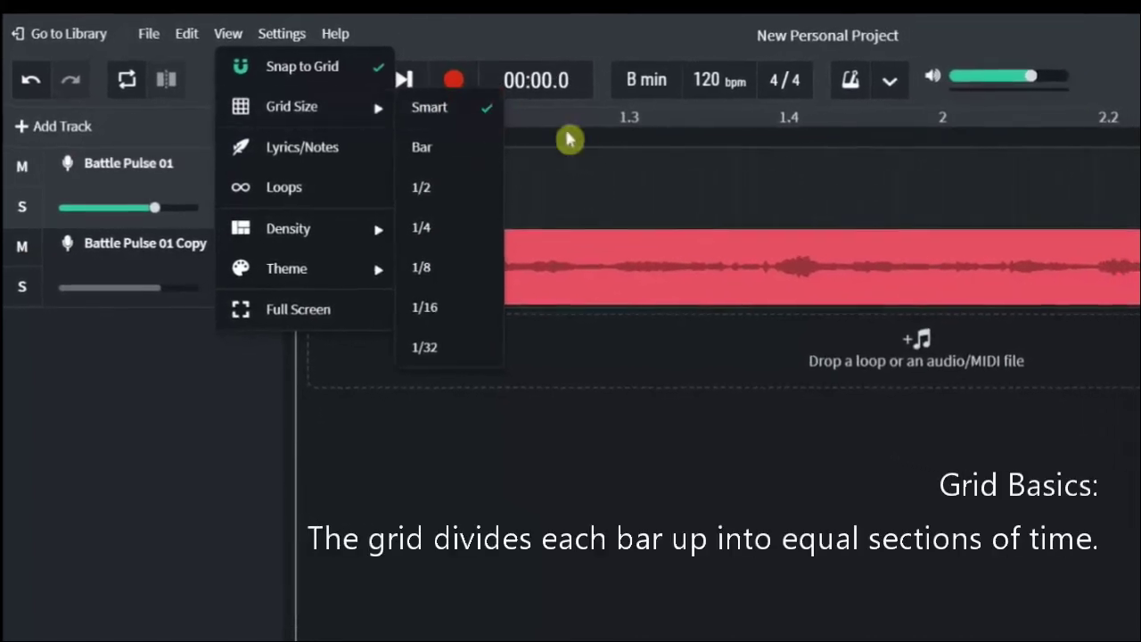
Step: Dismiss the View menu, keeping the Smart grid in place
left_click(498, 131)
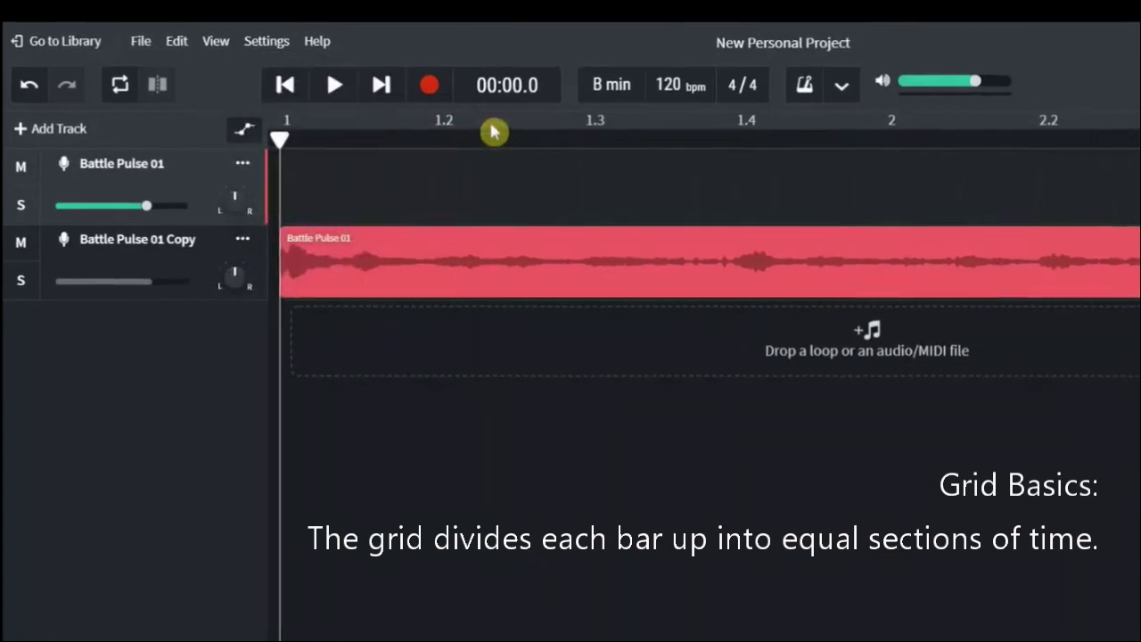